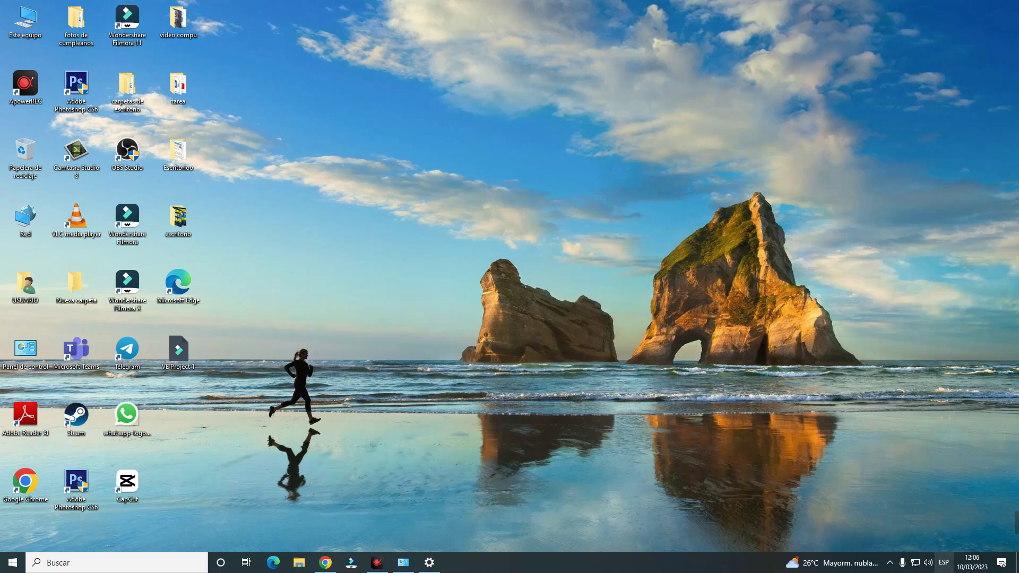
Step: Open the printer properties of the Brother DCP-T220 from the Devices and Printers list
left_click(890, 564)
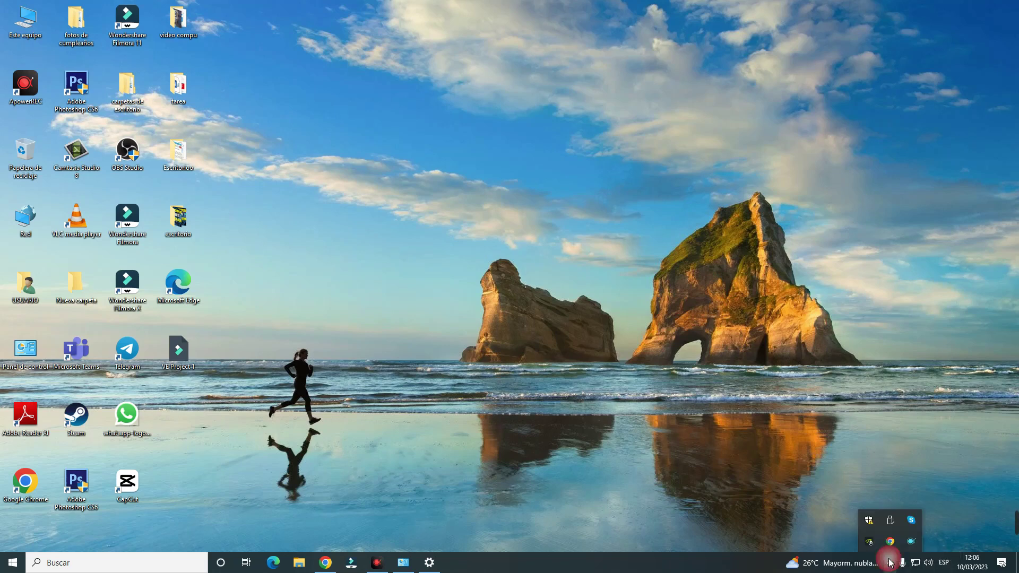
left_click(890, 522)
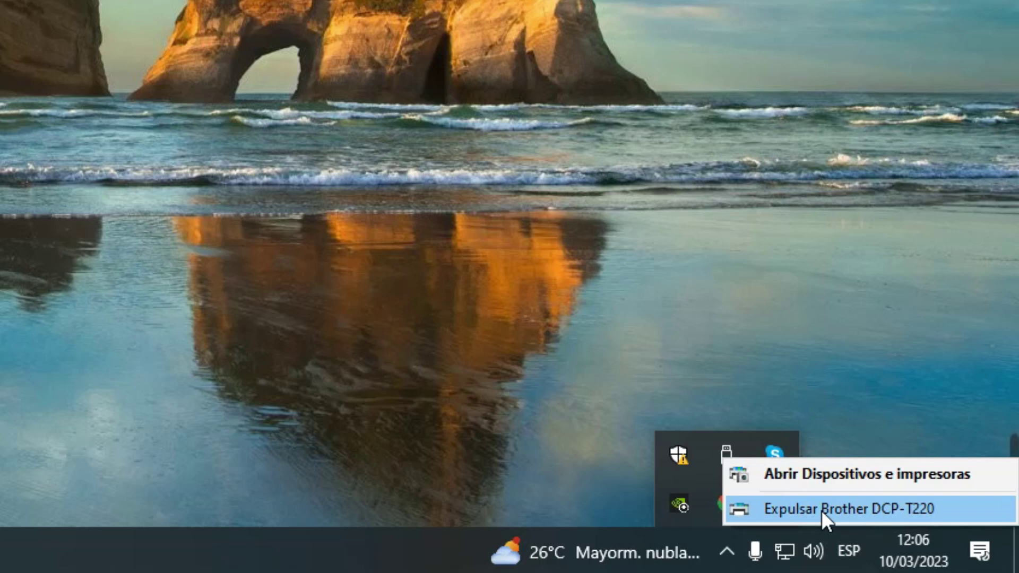
left_click(836, 475)
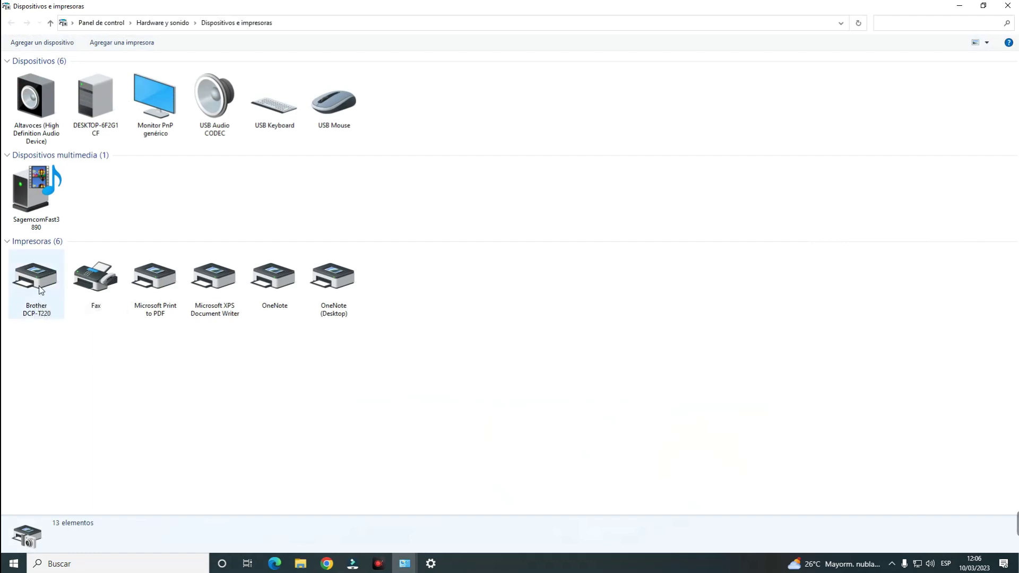
right_click(36, 282)
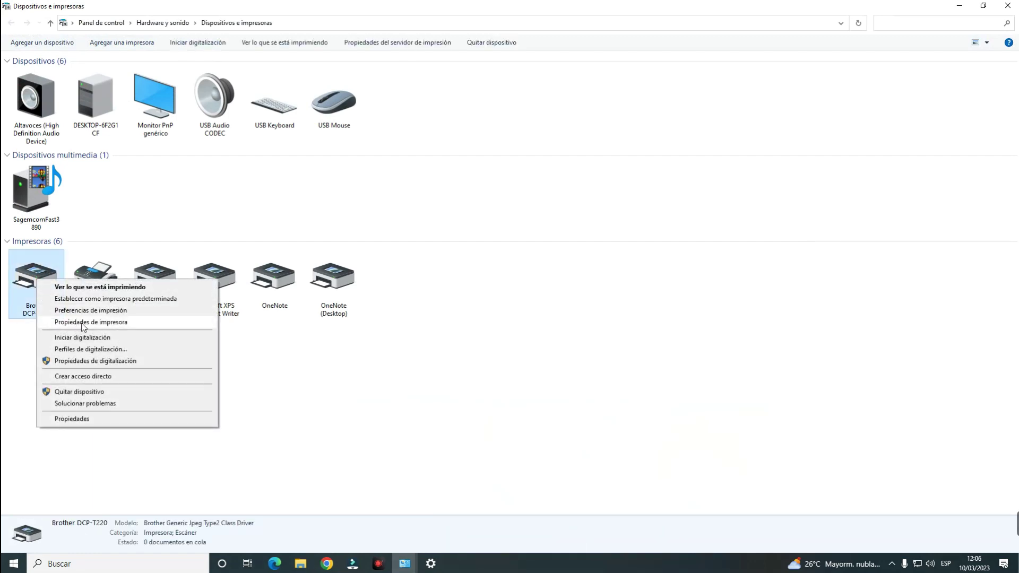
left_click(89, 322)
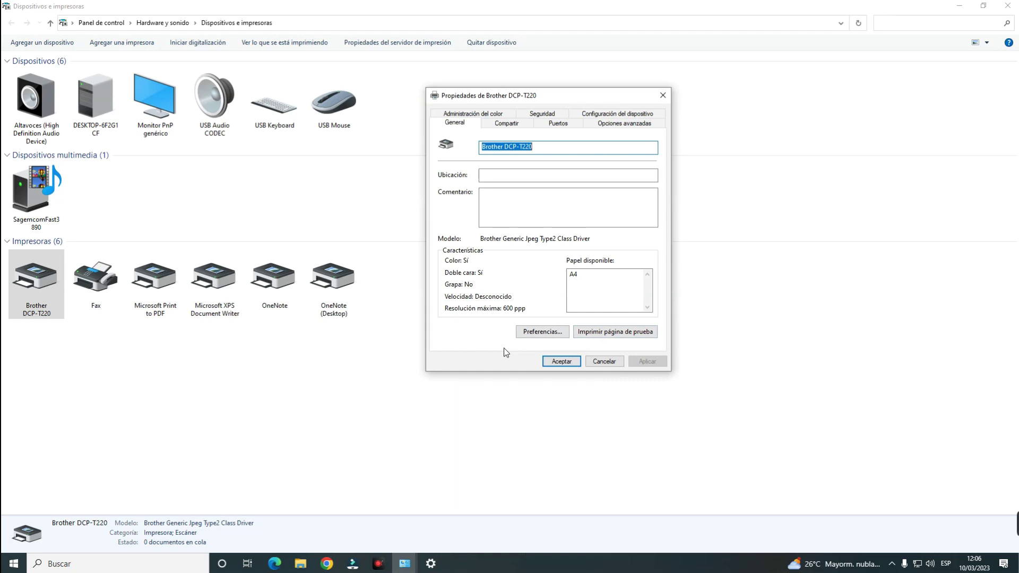
Step: Check which drivers are available in the Brother DCP-T220's advanced options, then close the properties and the Devices and Printers window
left_click(625, 123)
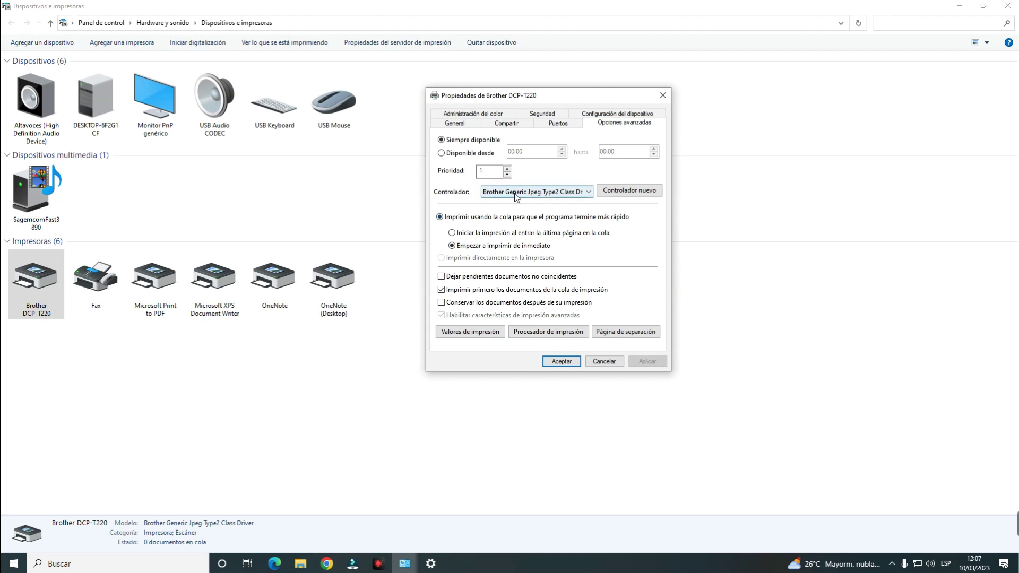
left_click(588, 192)
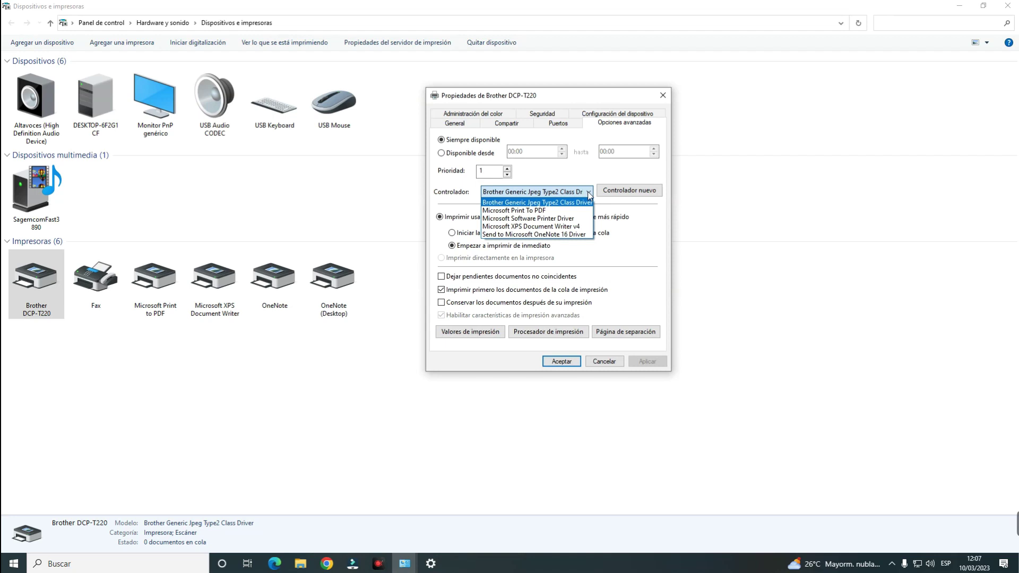
left_click(626, 246)
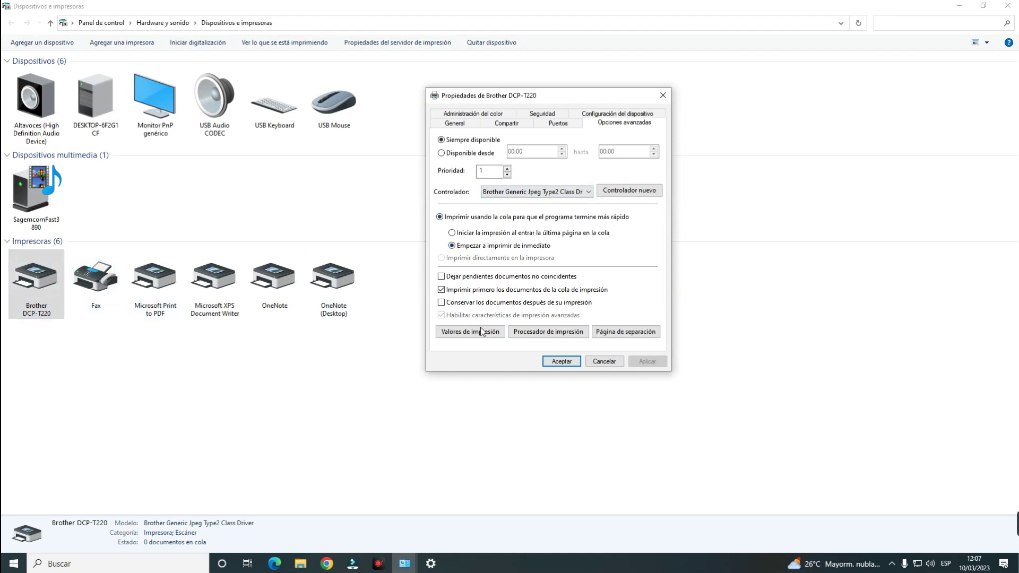
left_click(561, 362)
left_click(599, 381)
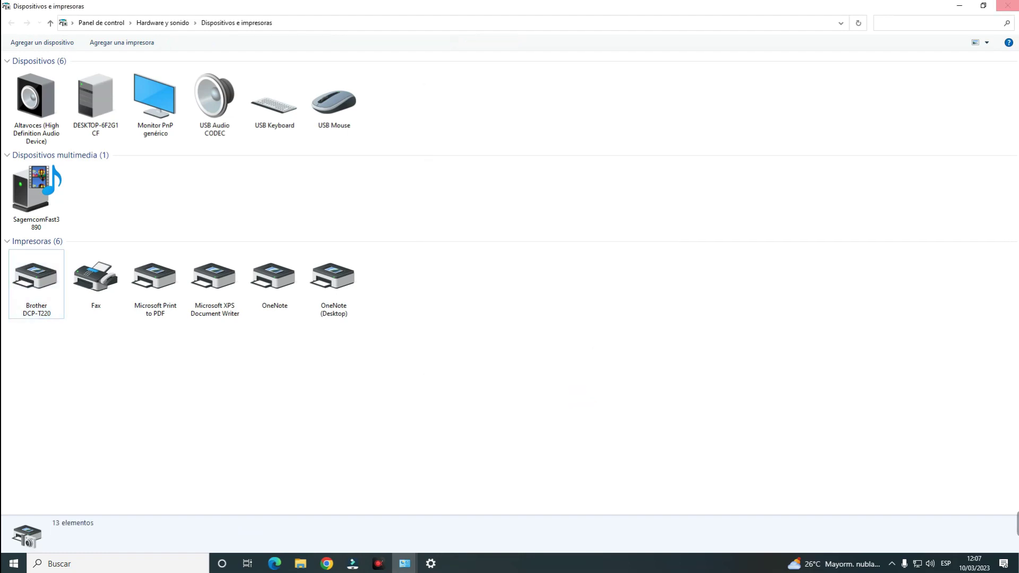
left_click(1008, 6)
right_click(480, 215)
left_click(509, 245)
Step: In Chrome, download the complete driver and software package for the Brother DCP-T220 on Windows 10 (64-bit) from Brother support, accepting the EULA
left_click(327, 563)
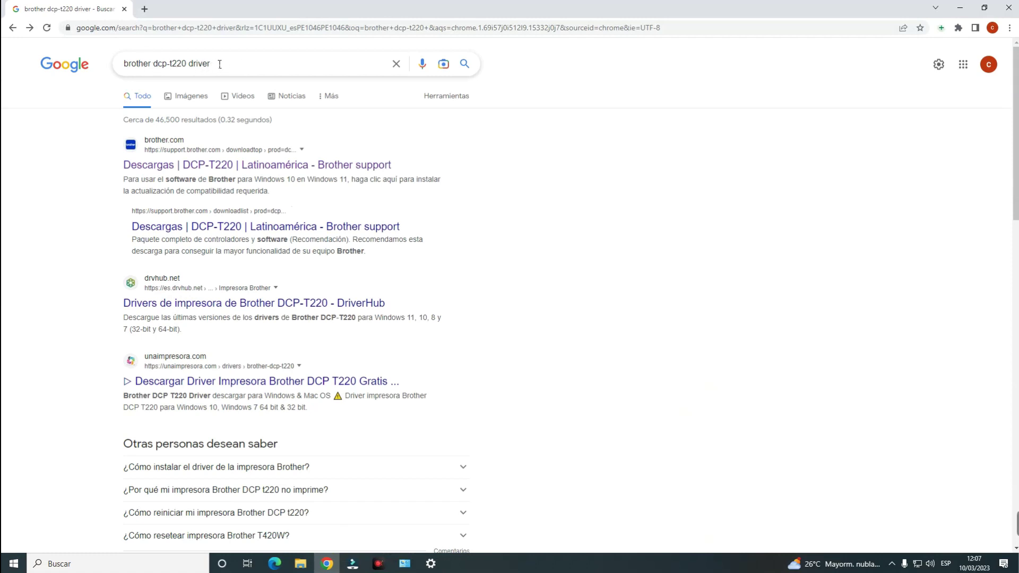
left_click(287, 166)
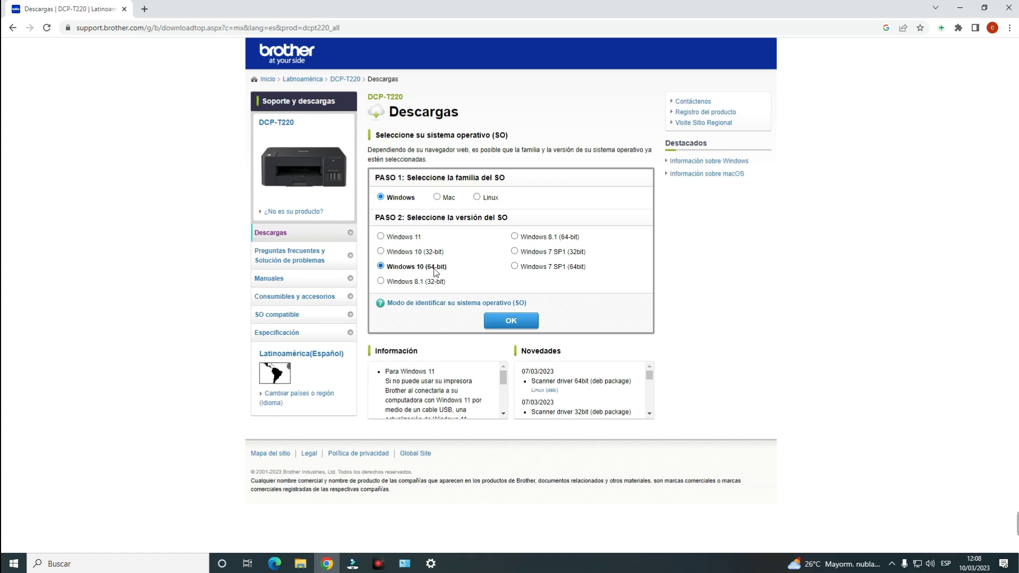
left_click(504, 320)
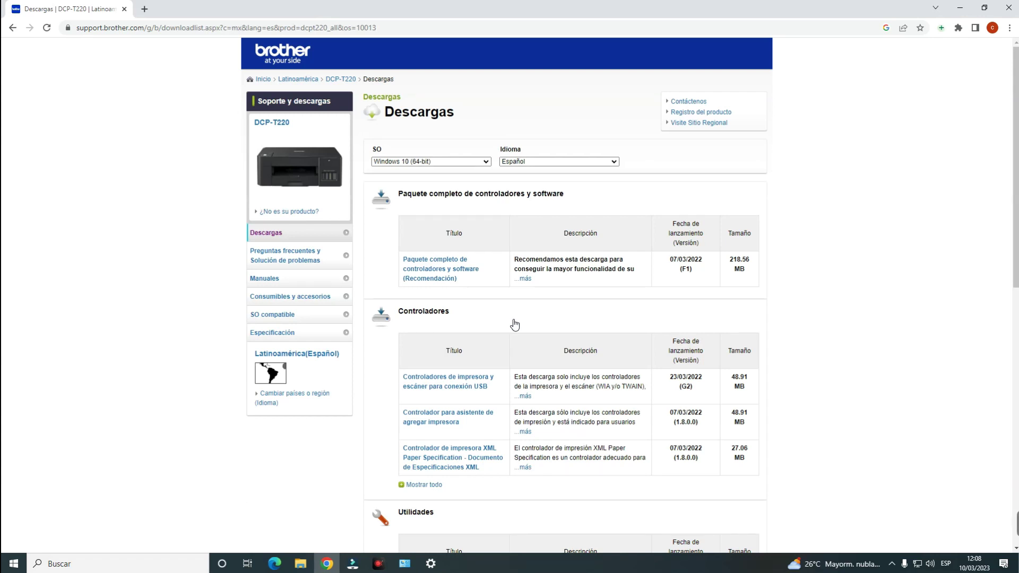
left_click(436, 273)
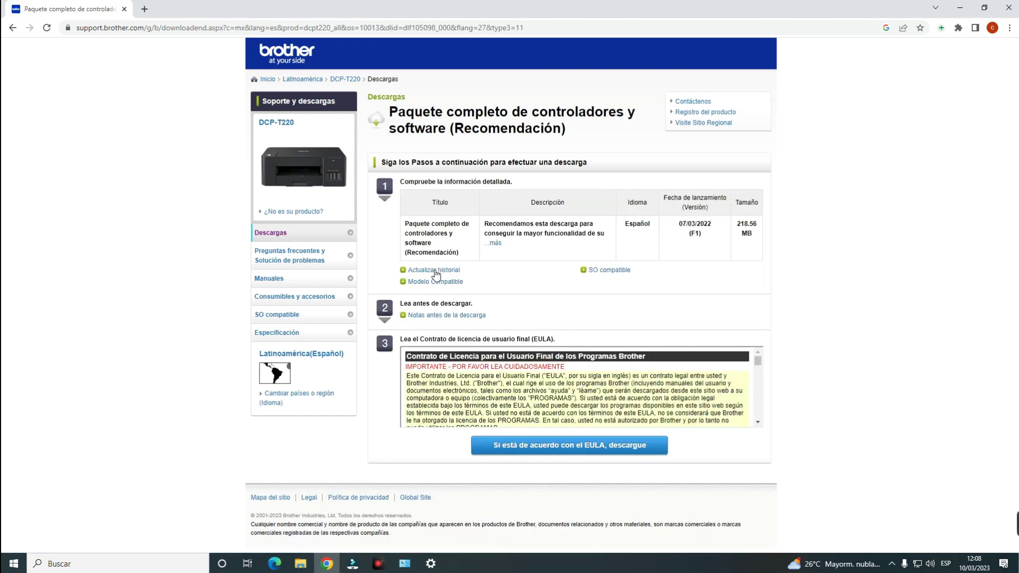
left_click(577, 449)
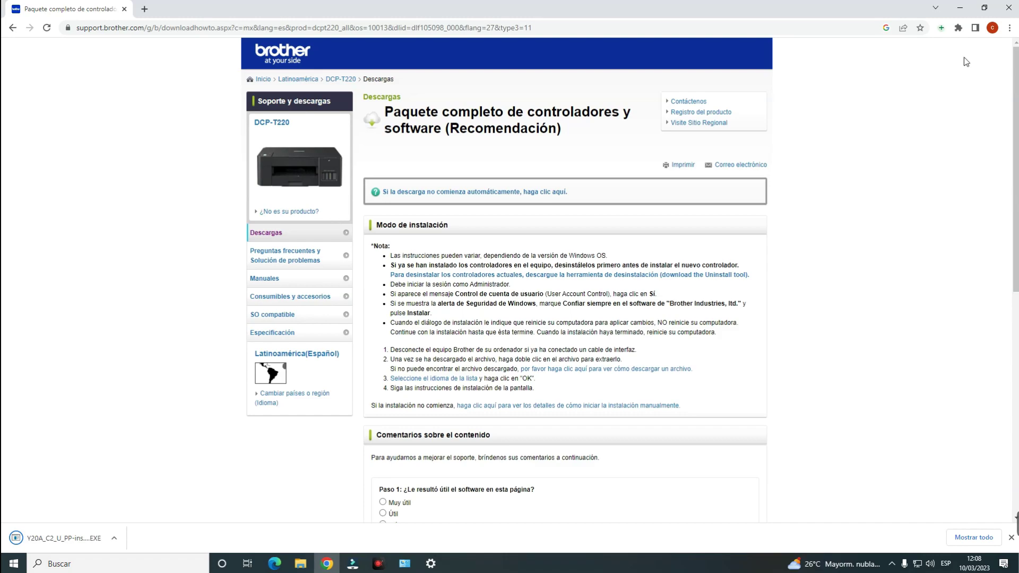
Step: Minimise the browser and start decompressing the downloaded Brother package, moving its progress window higher on the desktop
left_click(961, 12)
right_click(483, 229)
left_click(497, 260)
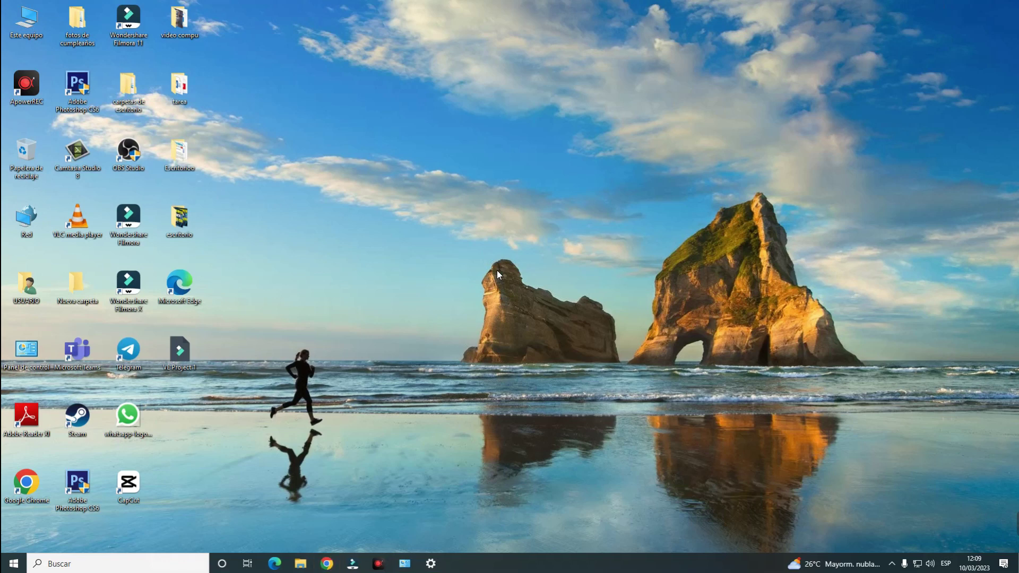
left_click_drag(503, 248, 508, 159)
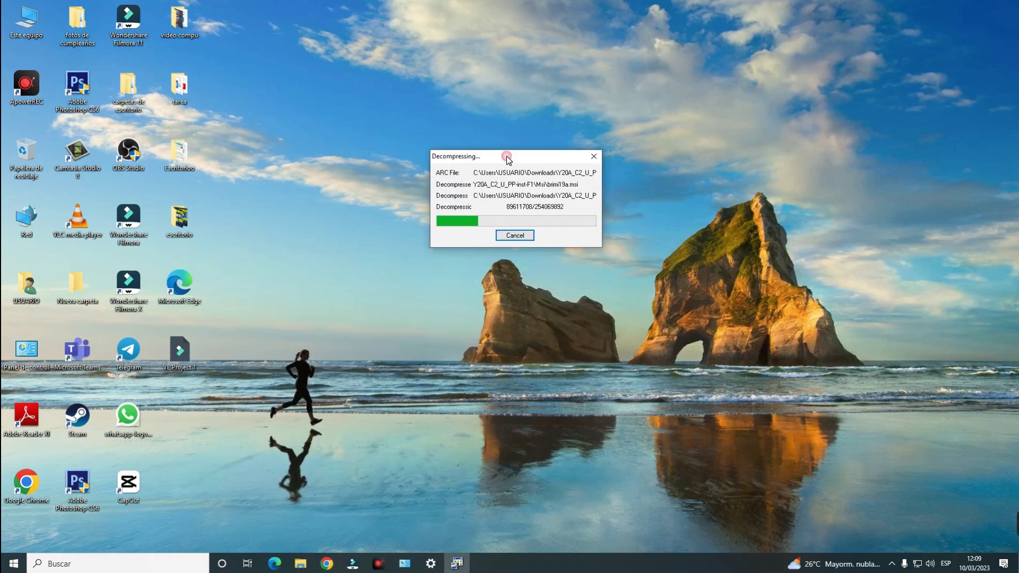
right_click(294, 151)
left_click(324, 181)
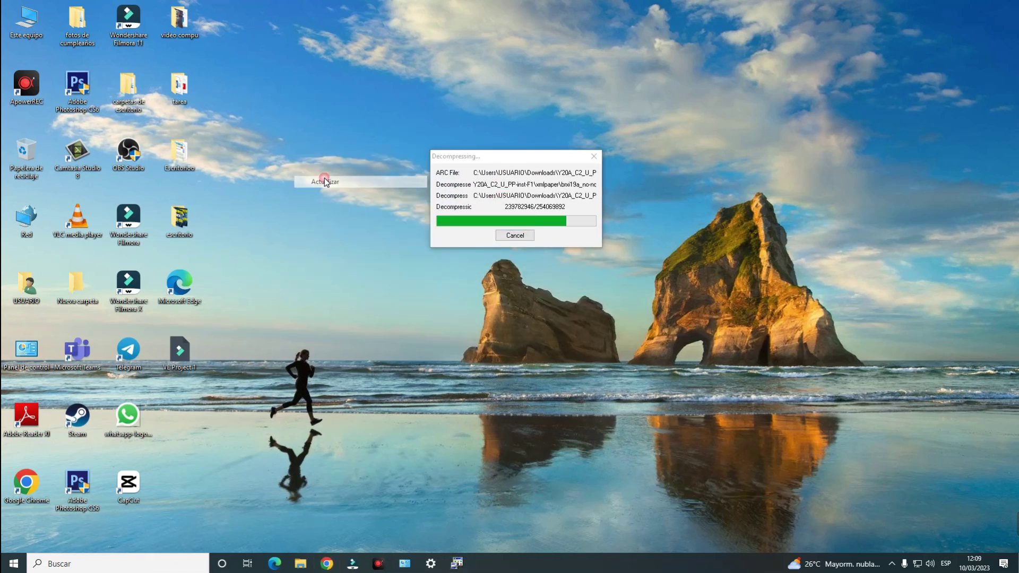
Step: Check the installed printer driver under Impresoras in the Device Manager of Computer Management, then put the window away
right_click(28, 18)
left_click(60, 49)
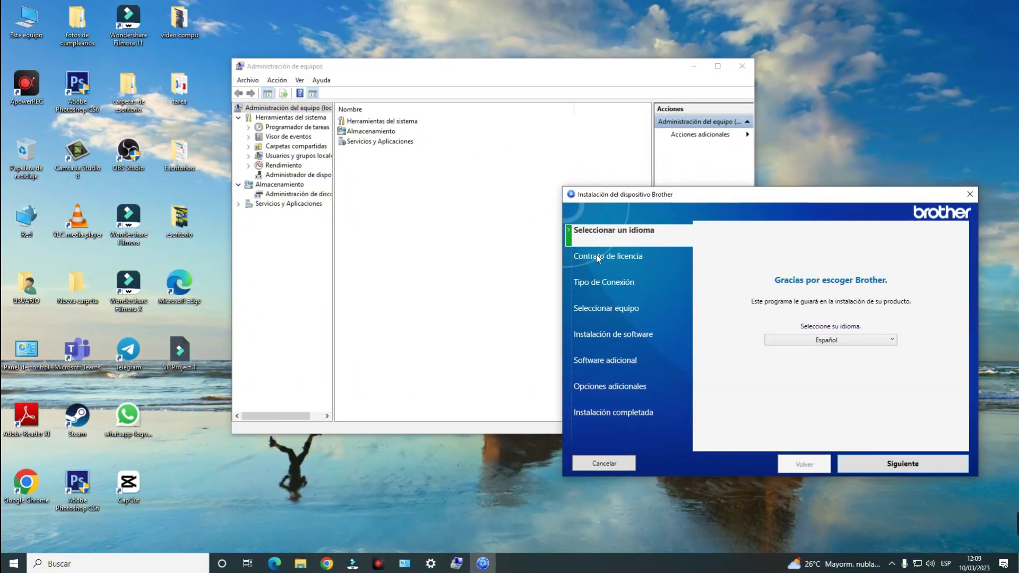
left_click(292, 176)
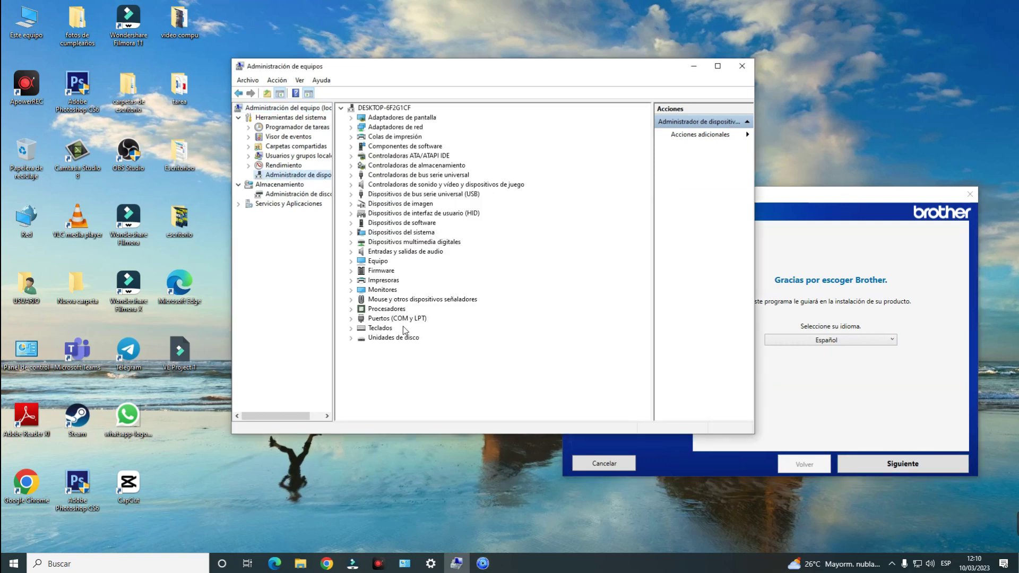
left_click(352, 280)
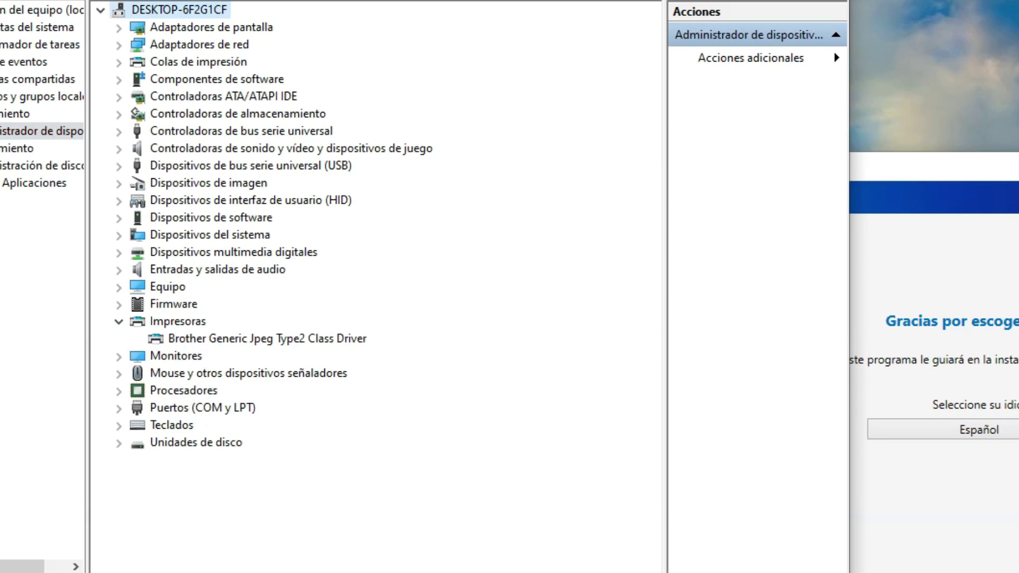
key("alt+F4")
Step: Install the Brother device software with Español as the language, accepting the licence agreement, and finish the setup
right_click(196, 269)
left_click(258, 327)
left_click_drag(873, 174, 421, 23)
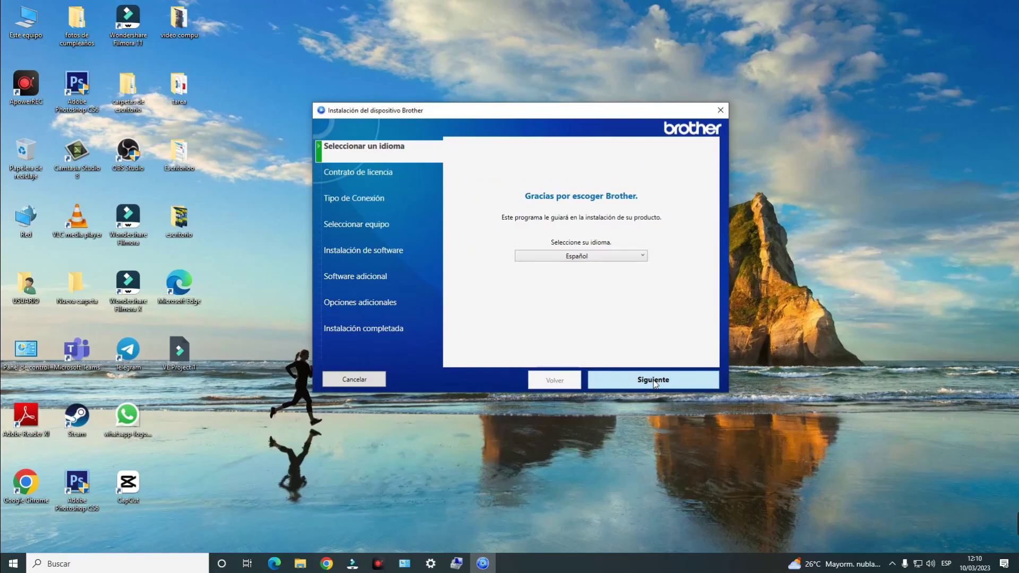
left_click(666, 502)
left_click(533, 355)
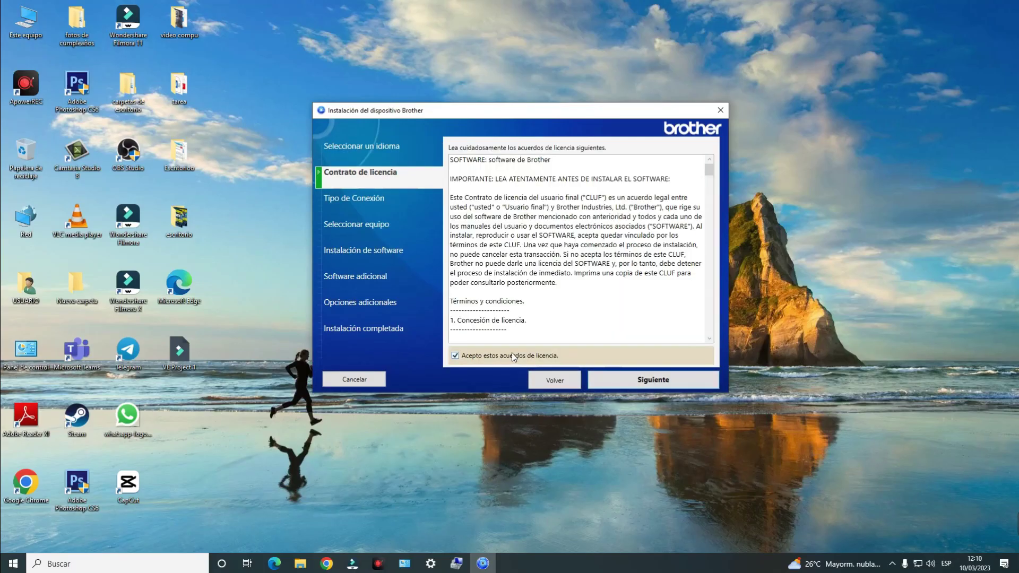
left_click(658, 380)
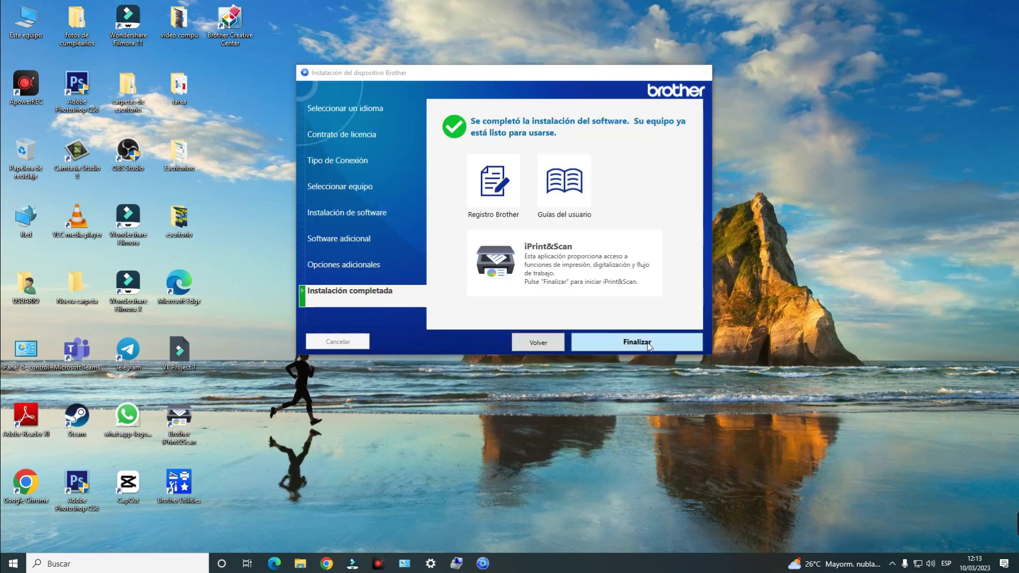
left_click(636, 344)
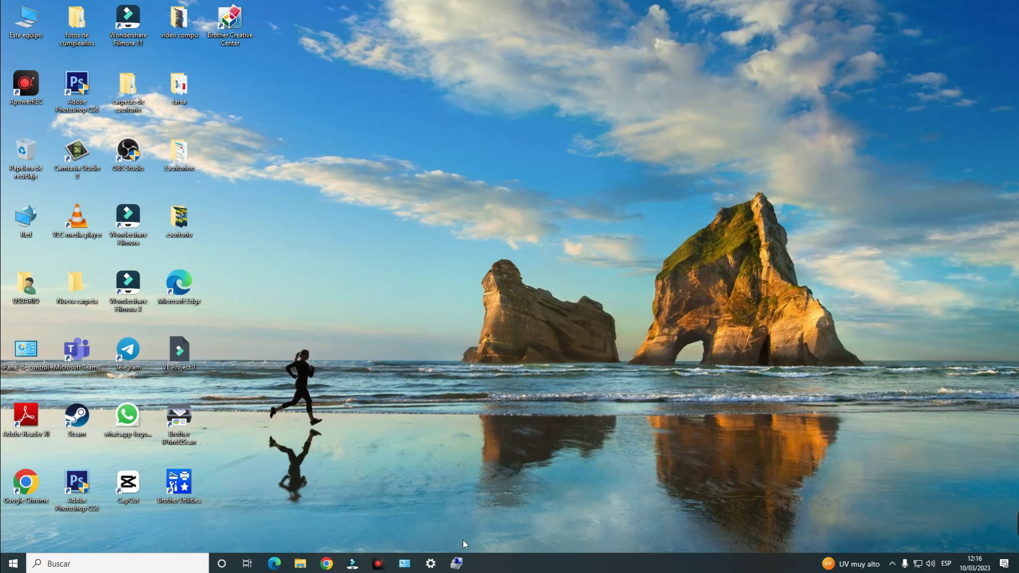
Step: Return to Computer Management and check the driver listed under Impresoras in Device Manager, then put the window away
left_click(456, 563)
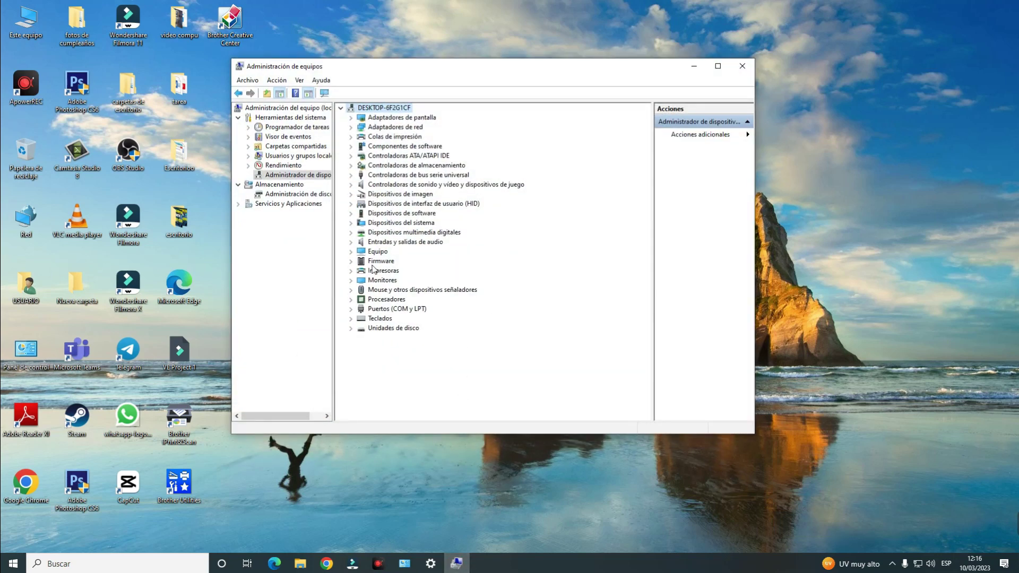
left_click(351, 271)
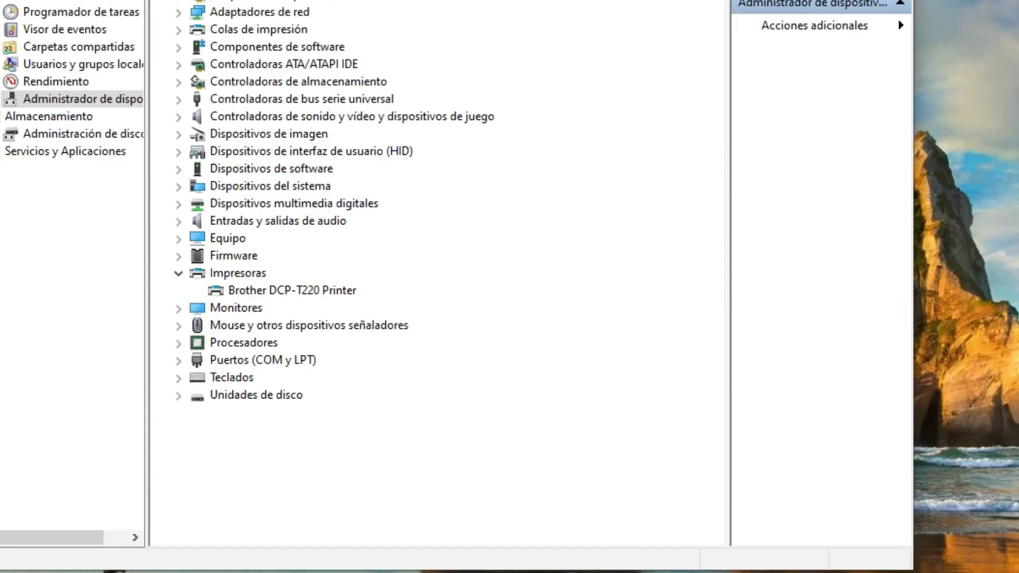
left_click(648, 378)
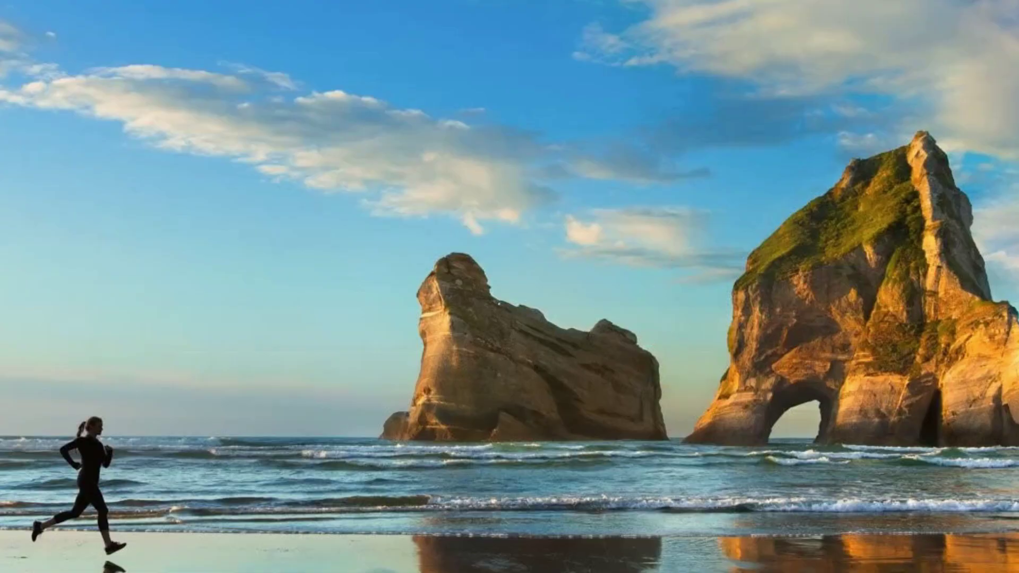
Step: Open Brother Status Monitor to check the DCP-T220's status and ink information, then close it
left_click(890, 562)
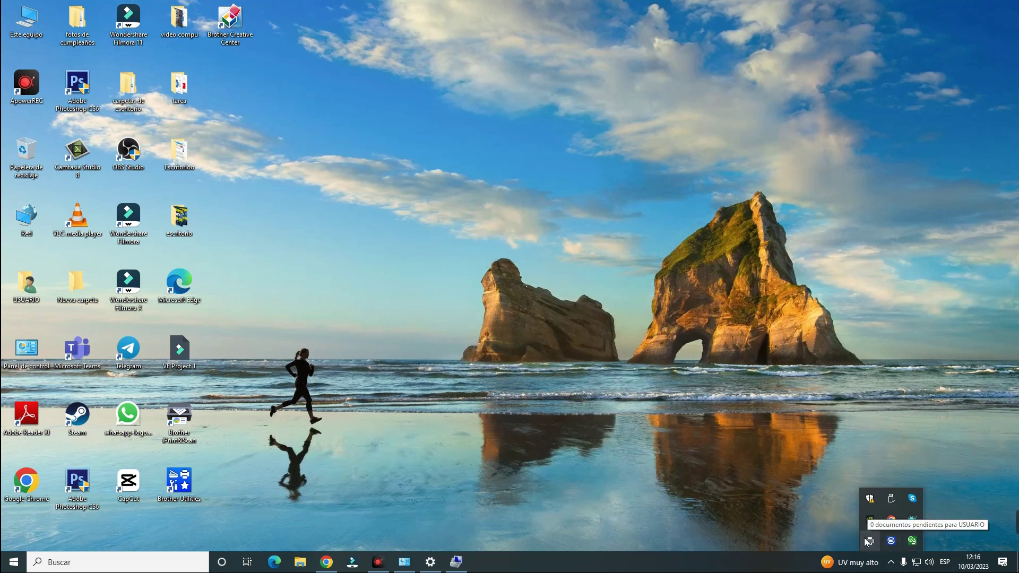
left_click(912, 541)
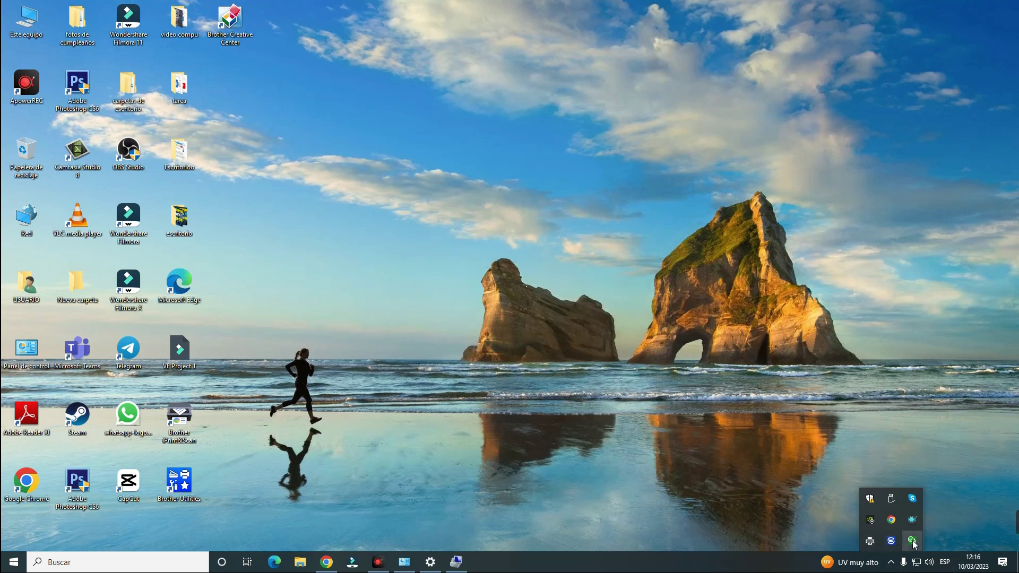
left_click(860, 290)
left_click_drag(861, 292, 689, 159)
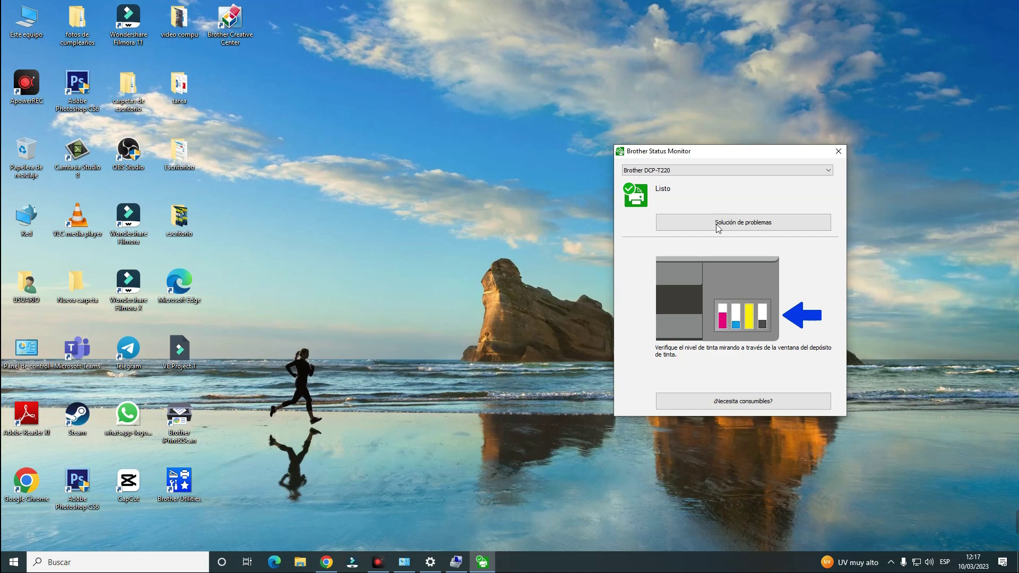
left_click(838, 152)
Step: Look through the settings available for Brother Status Monitor, including Otras configuraciones, and dismiss them
left_click(891, 557)
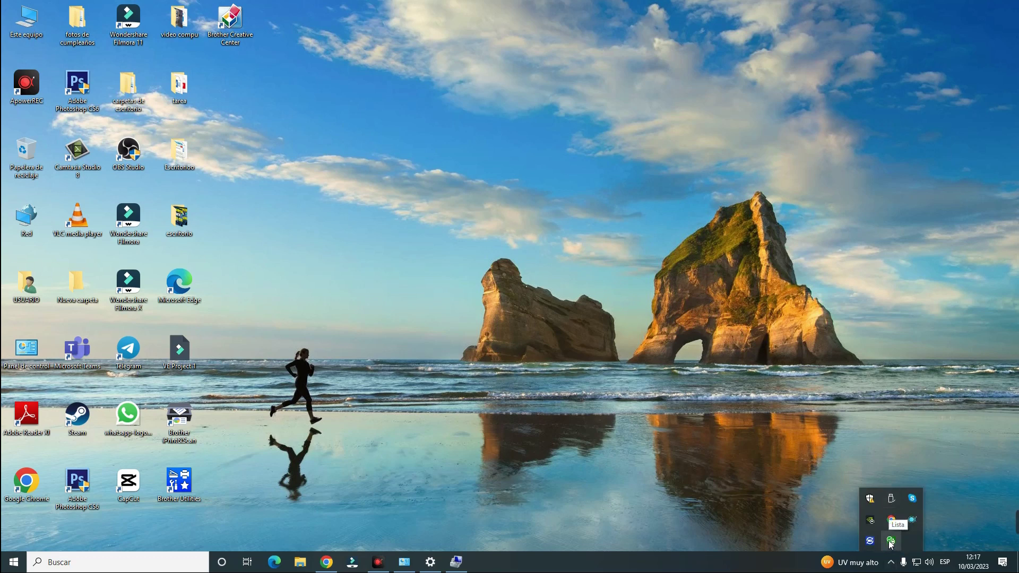
right_click(887, 543)
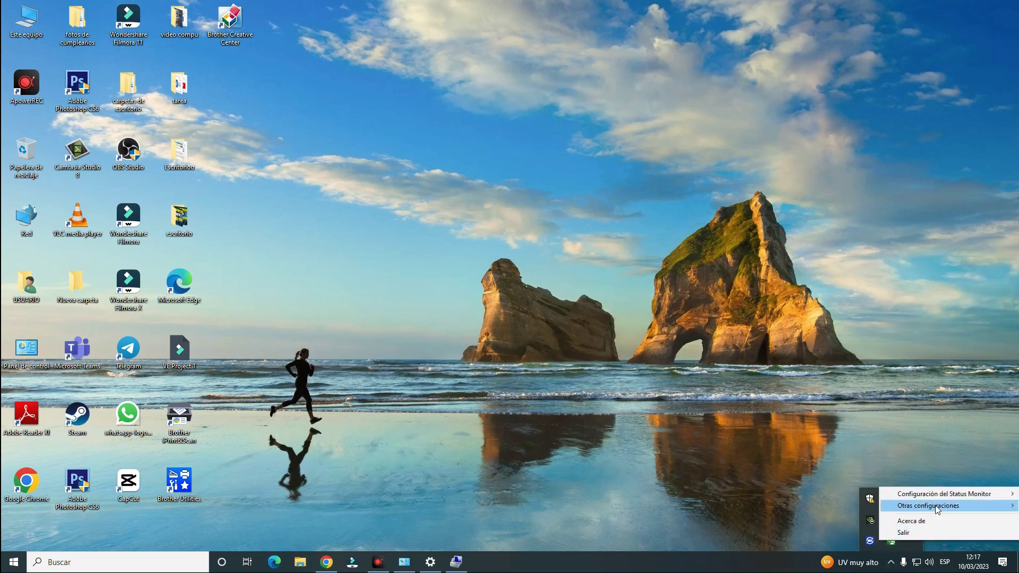
mouse_move(938, 508)
left_click(894, 413)
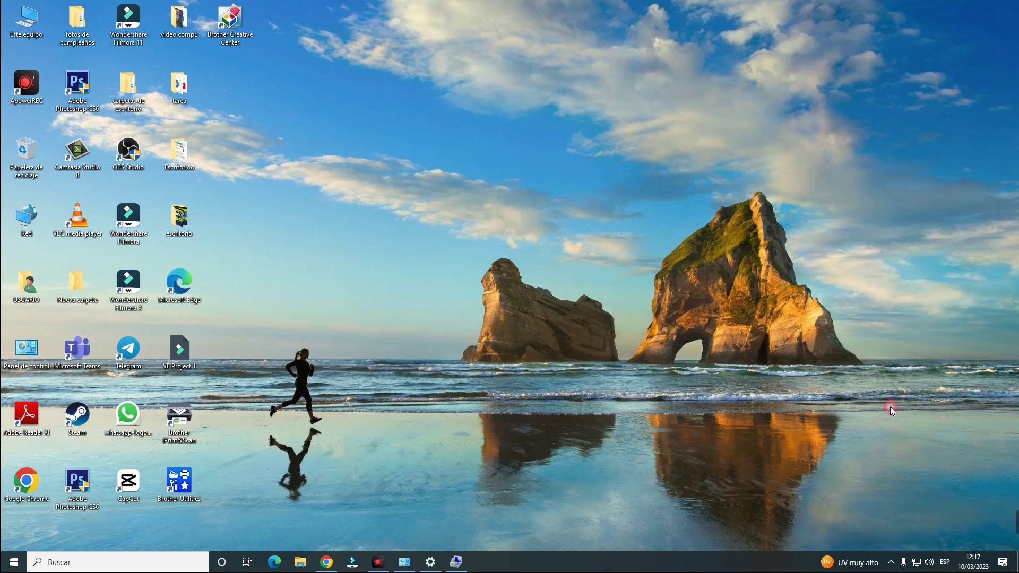
Step: Open the Devices and Printers window again to view the installed printers
left_click(893, 564)
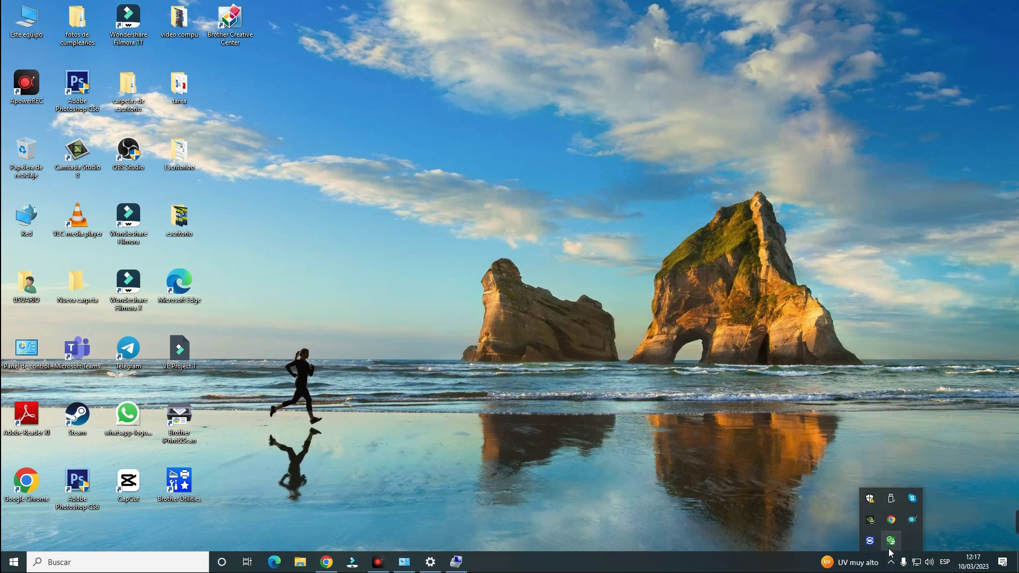
left_click(893, 503)
left_click(917, 501)
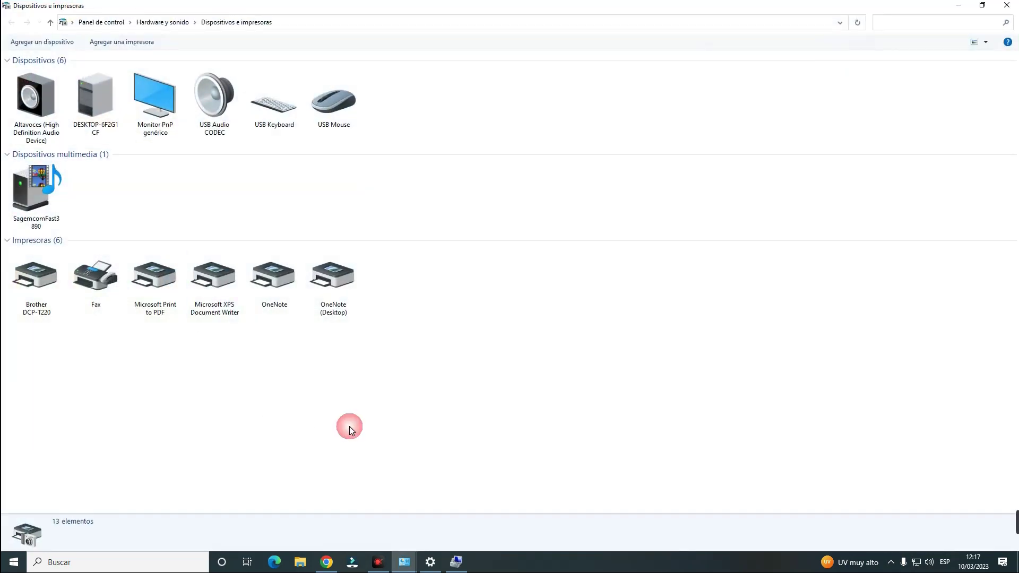
Step: Open the printer properties of the Brother DCP-T220 and move the dialog clear of the printer list
left_click(38, 286)
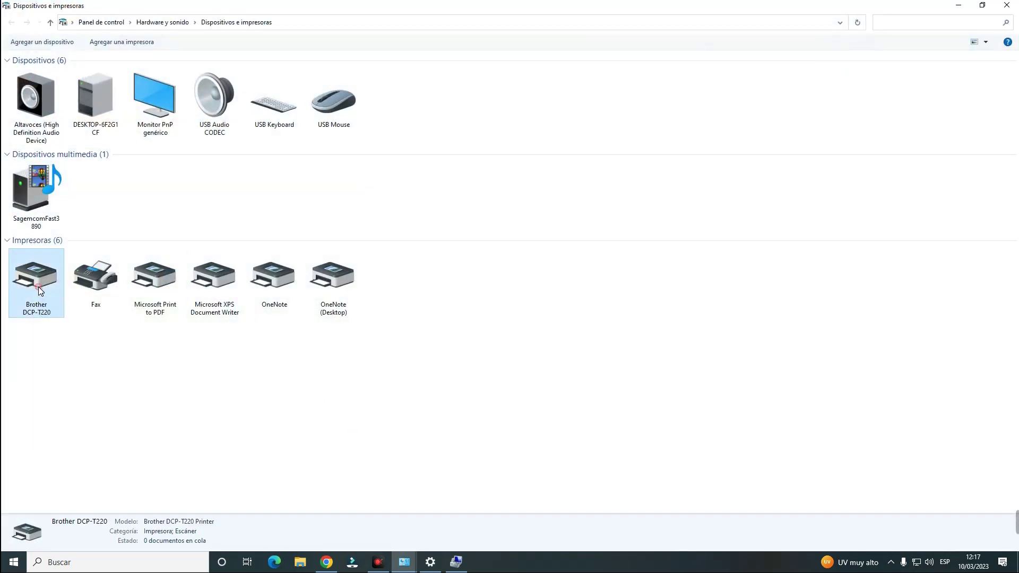
right_click(36, 284)
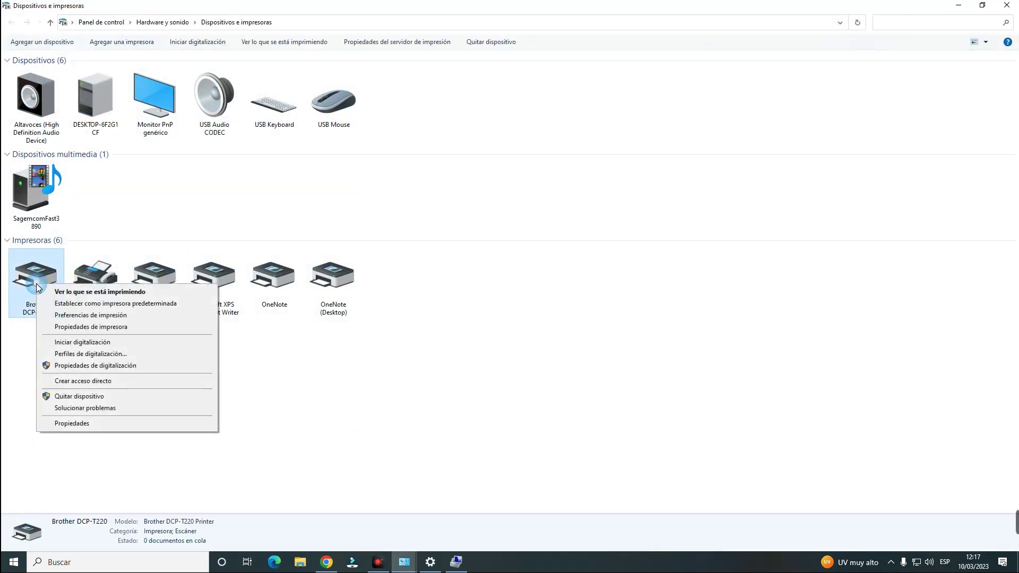
left_click(93, 327)
left_click_drag(321, 273, 557, 127)
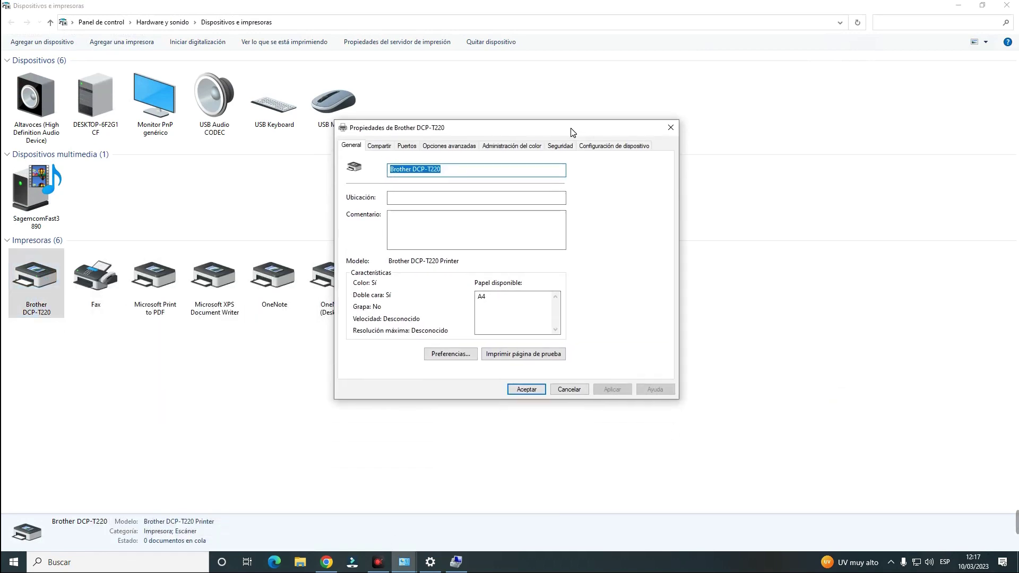
Step: Open the DCP-T220's printing preferences, review the Mantenimiento options for print quality and head cleaning, and accept the dialog
left_click(451, 354)
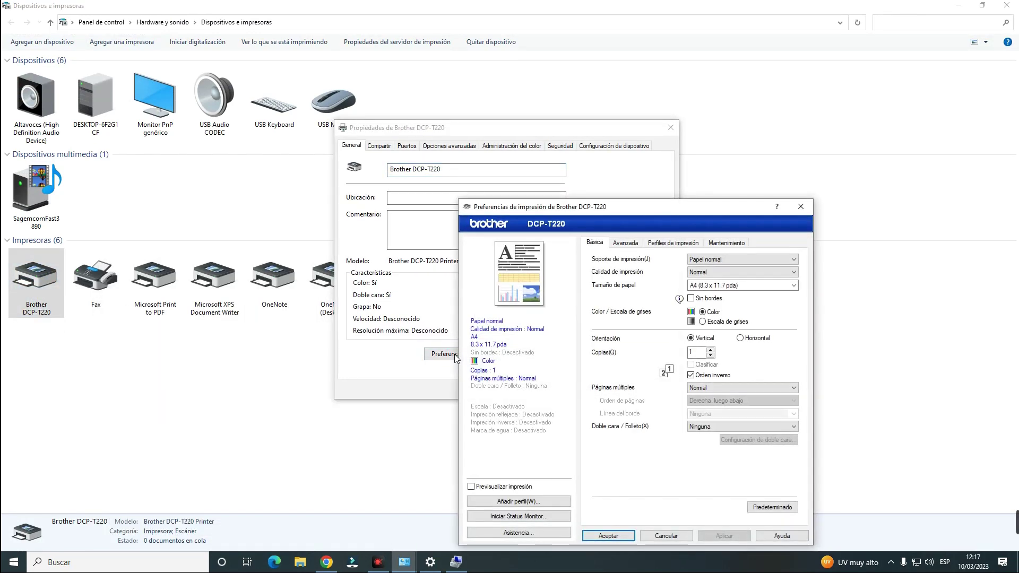
left_click_drag(691, 215, 622, 77)
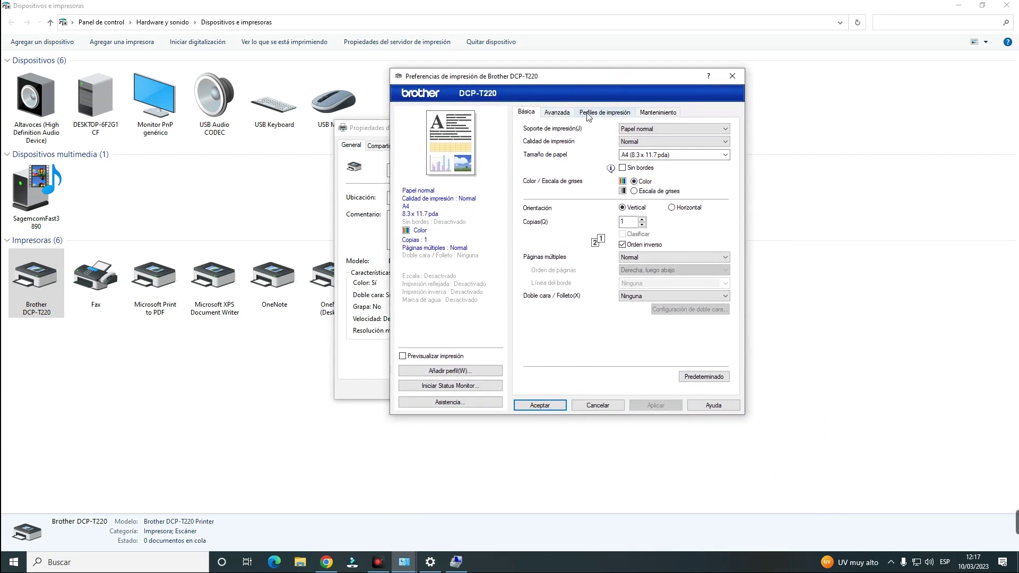
left_click(666, 112)
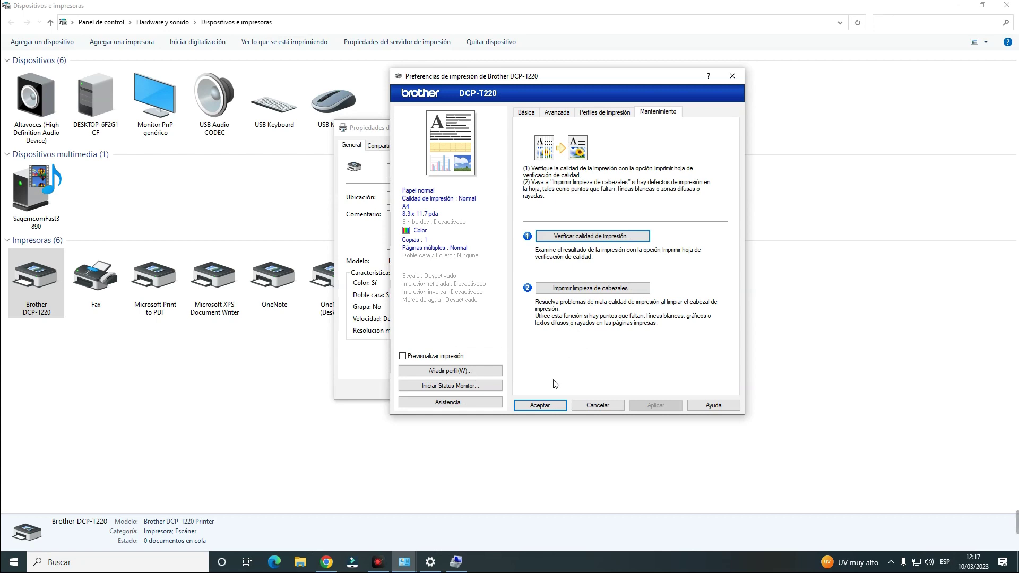
left_click(539, 405)
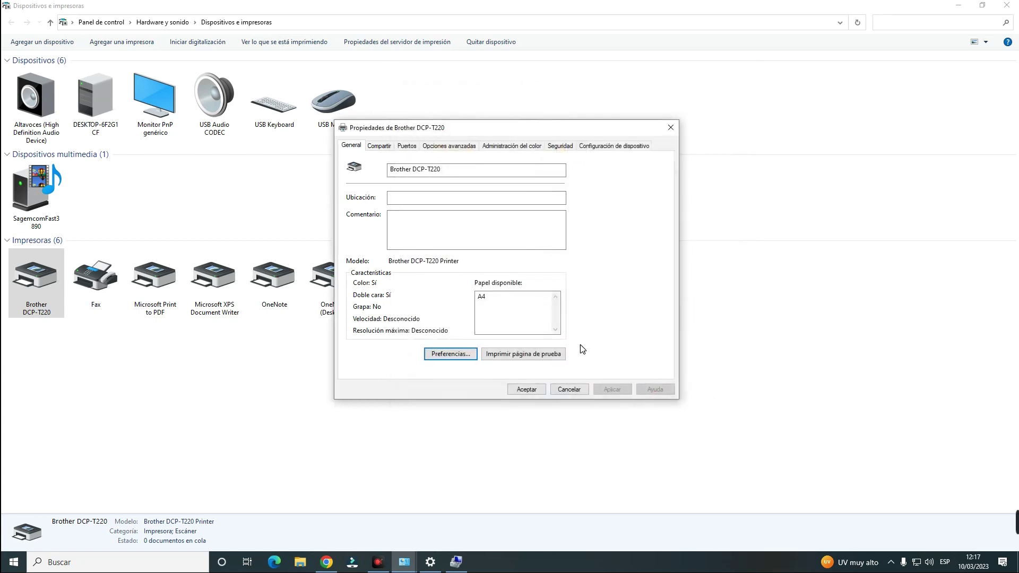
Step: Minimize the Devices and Printers window and reposition the DCP-T220 properties dialog over the desktop
left_click(958, 7)
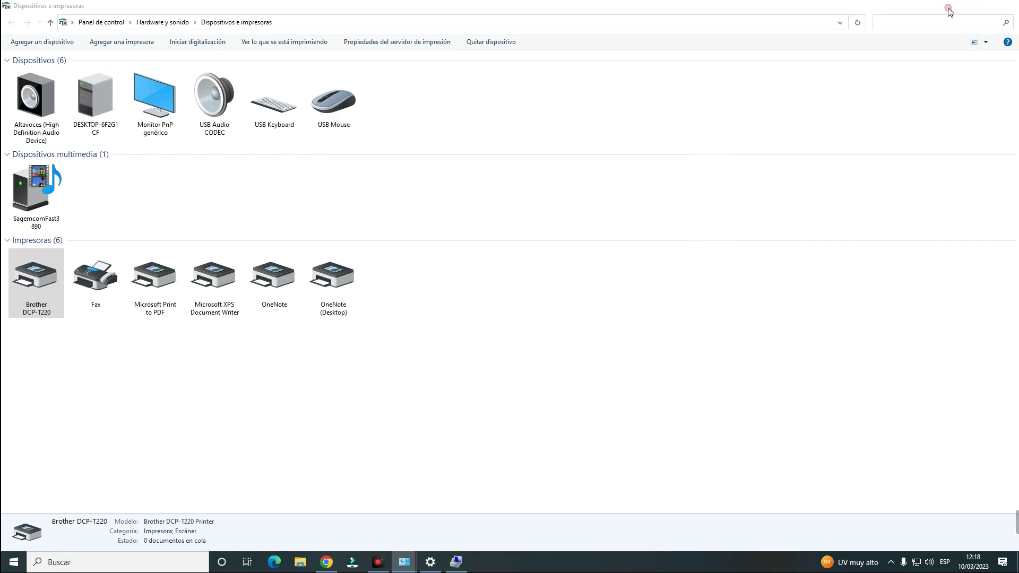
left_click_drag(532, 128, 570, 65)
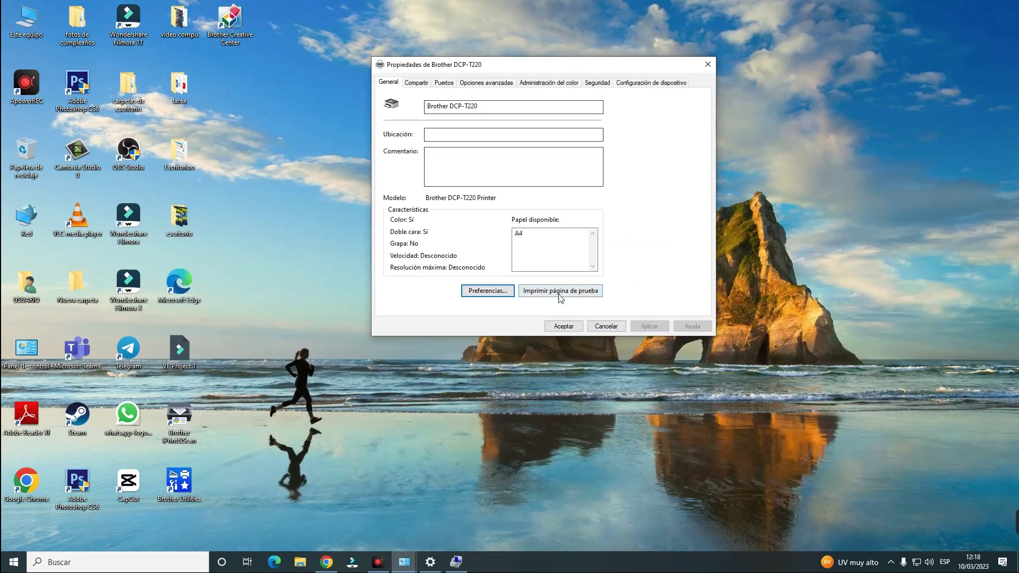